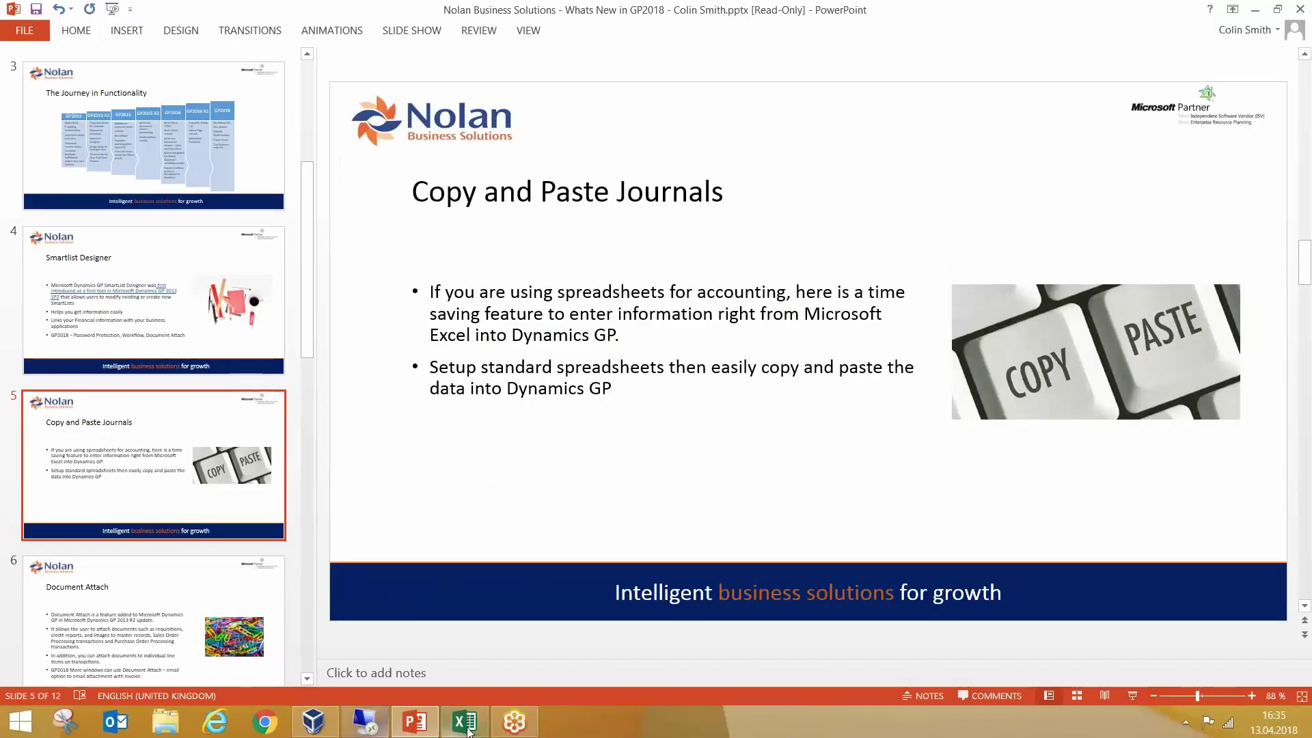
- Bring up the rent journal spreadsheet and review the Date, reference, account and credit cells
click(466, 722)
click(518, 406)
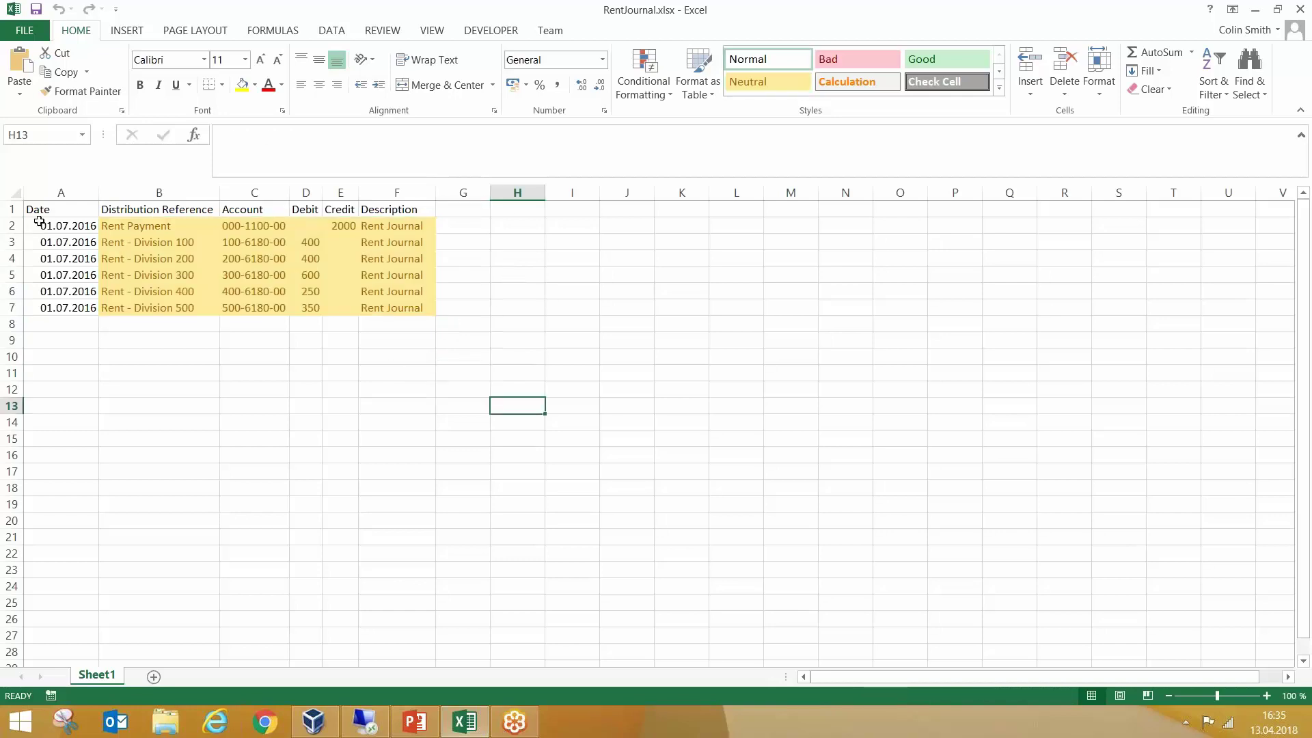
click(57, 212)
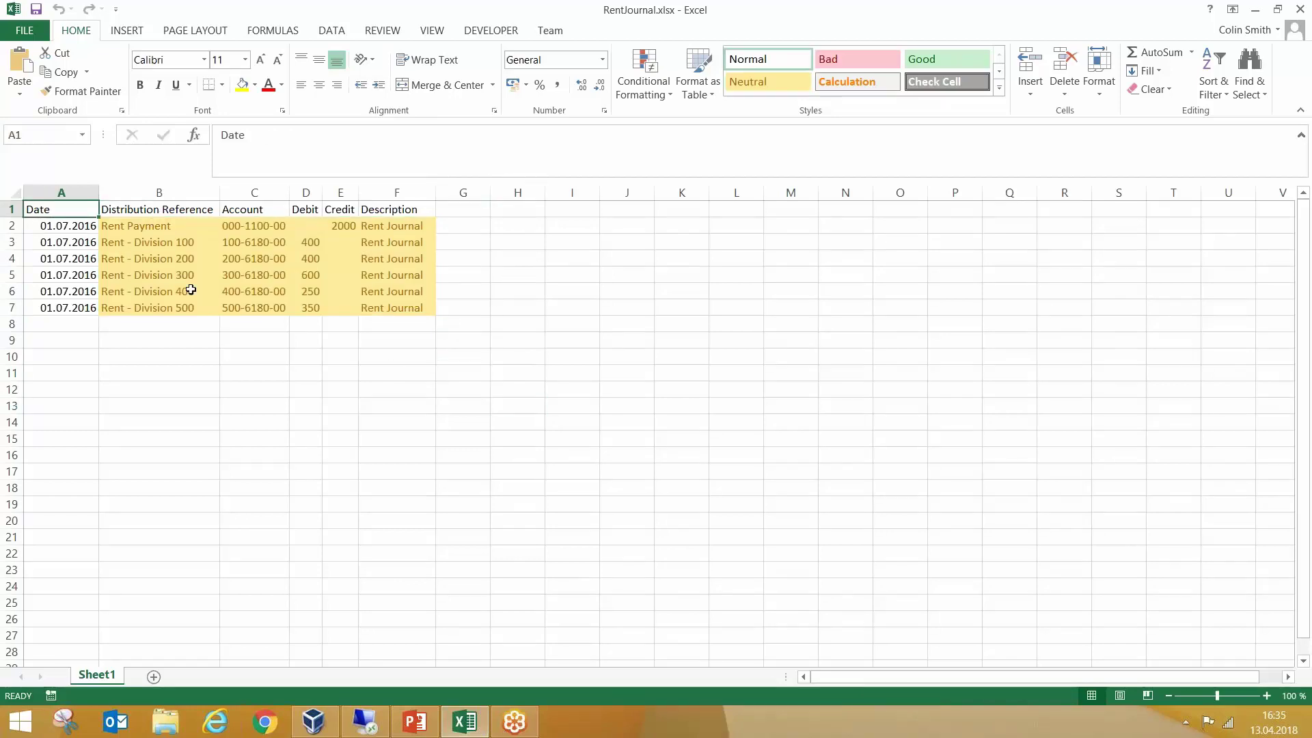
click(143, 226)
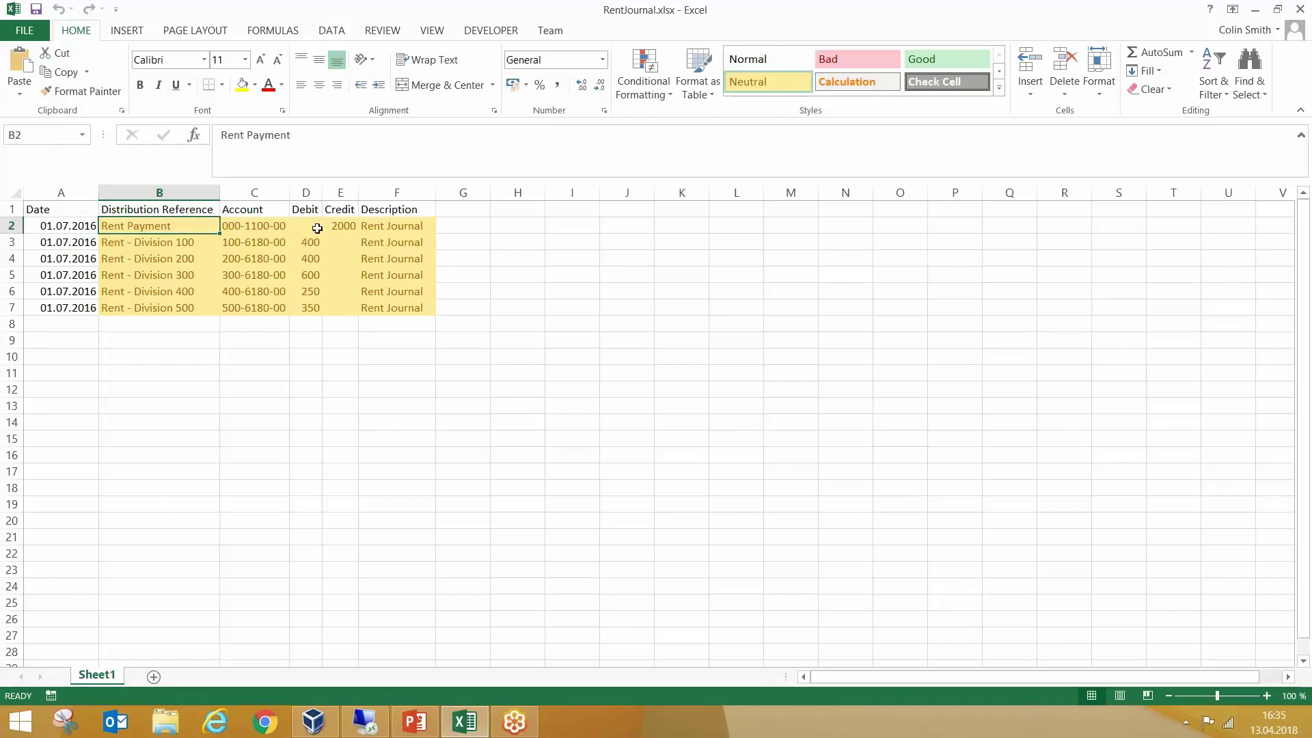
click(275, 226)
click(343, 227)
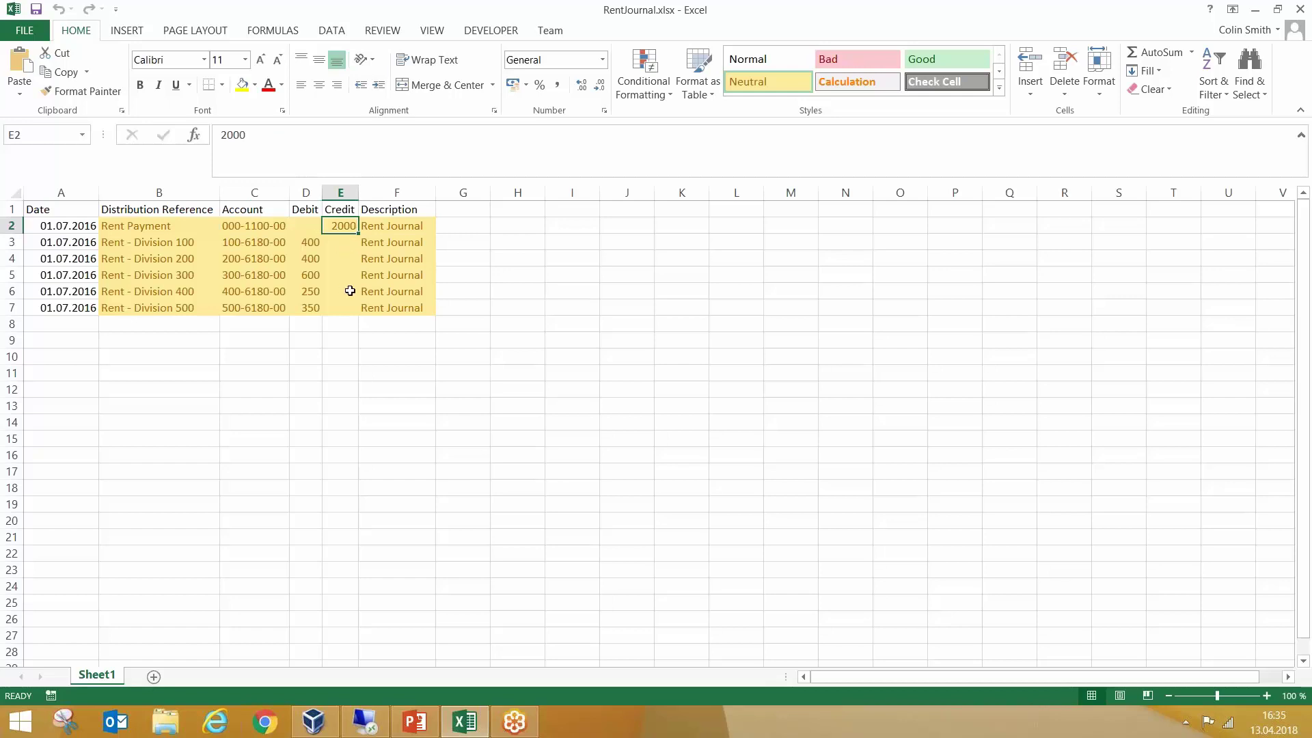
- Check the debit amounts, then copy the six journal lines in B2:F7
click(307, 243)
click(308, 258)
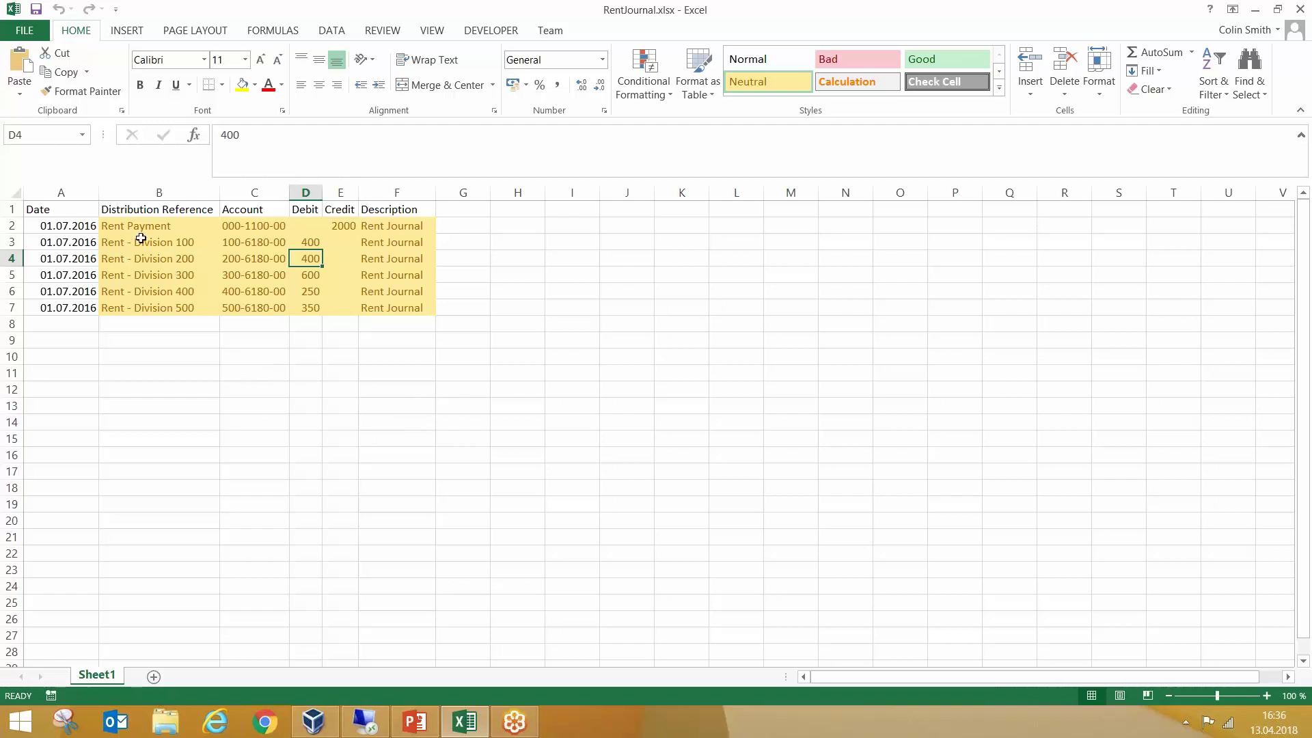
drag(126, 228, 432, 312)
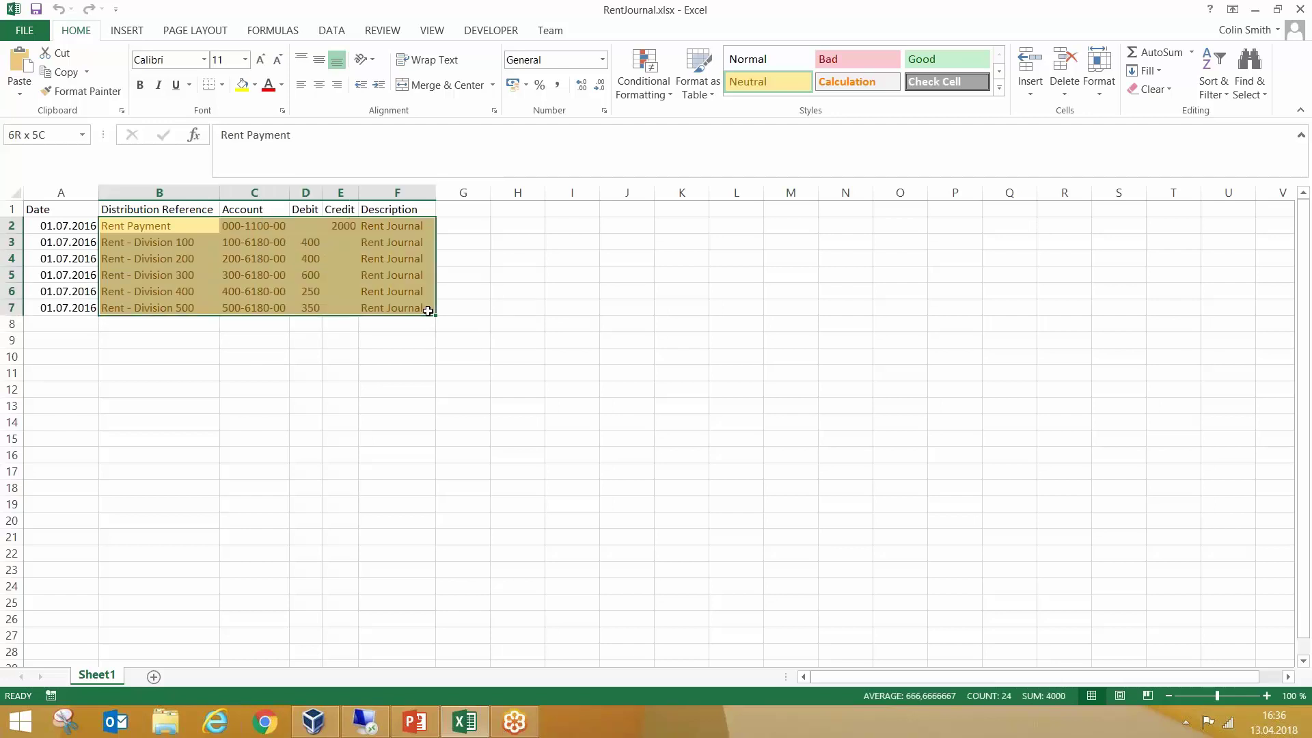
key(ctrl+c)
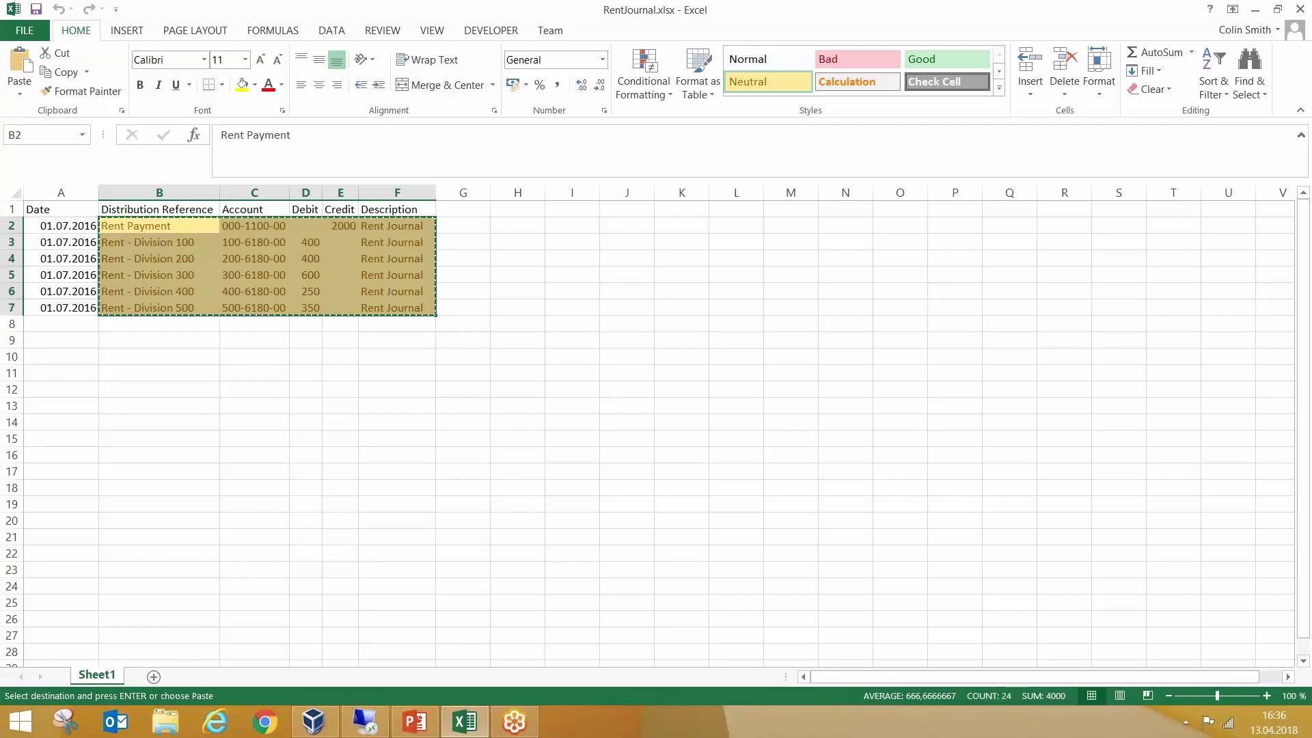
- Close the vendor bank details list and start a new Financial general journal
click(366, 721)
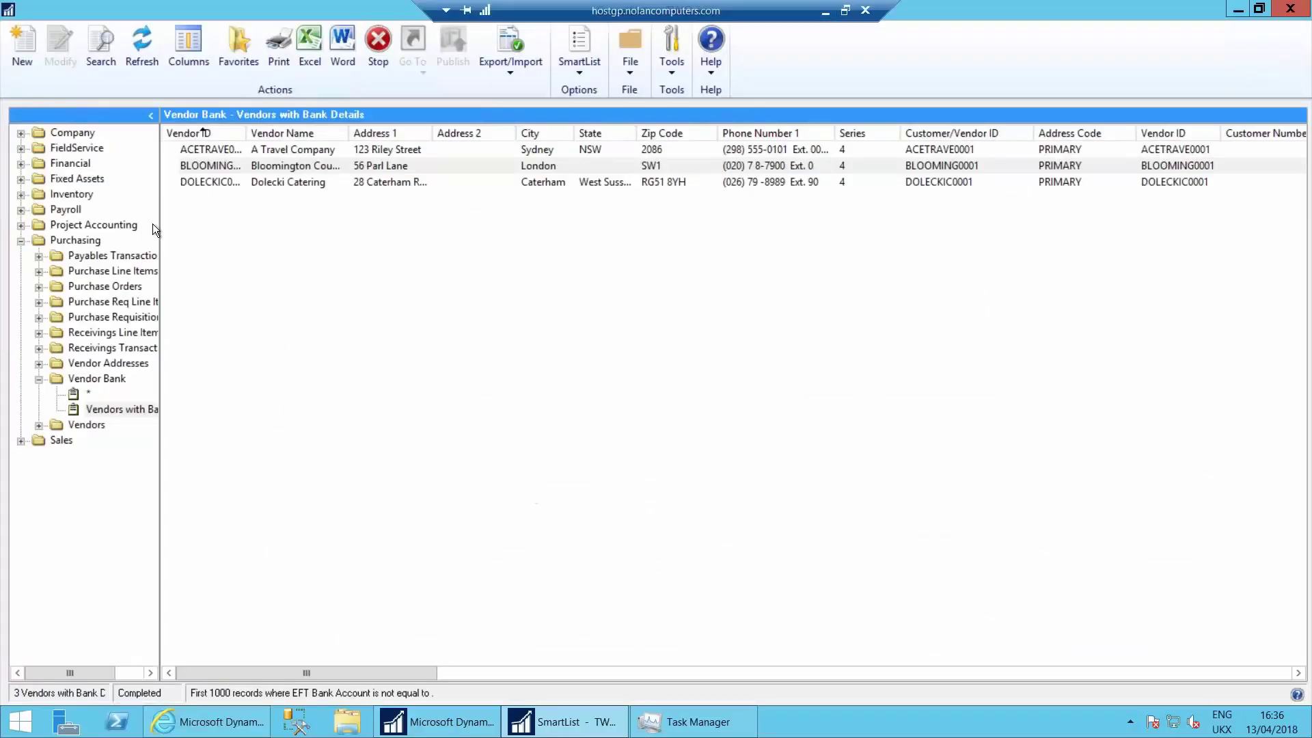
click(1290, 11)
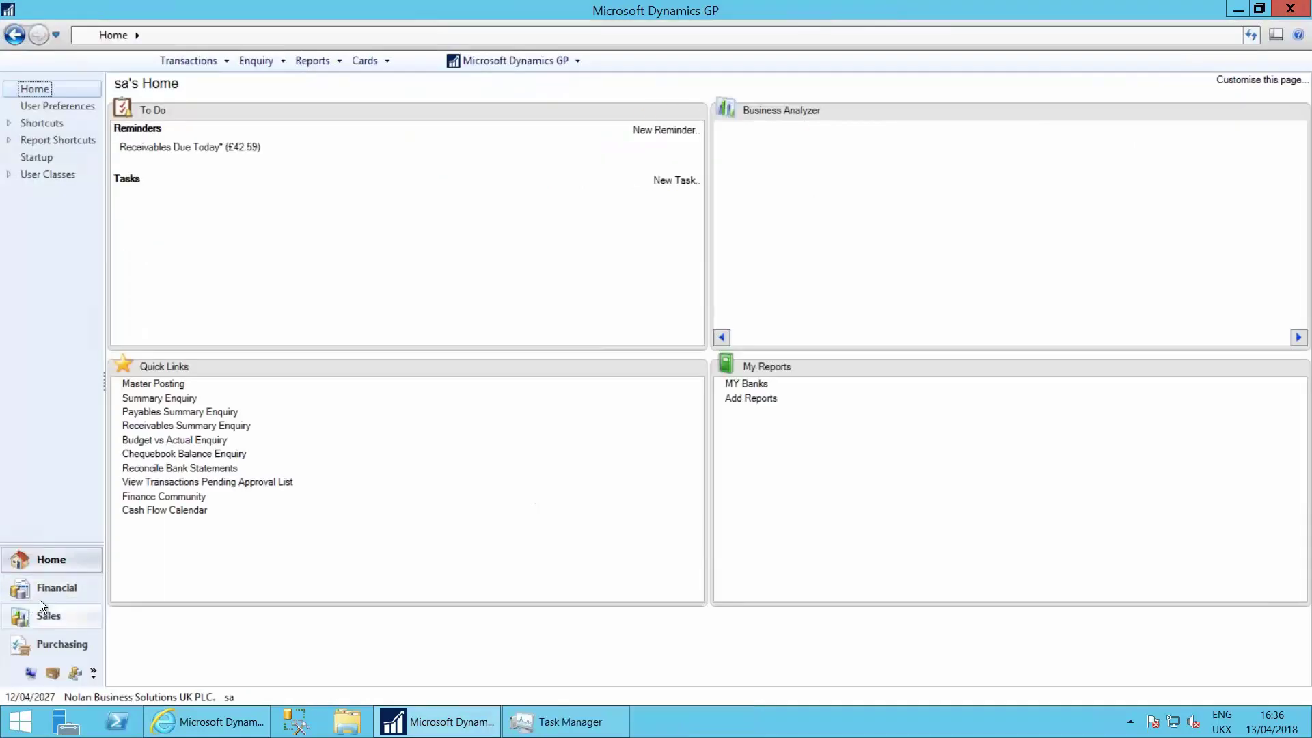
click(56, 588)
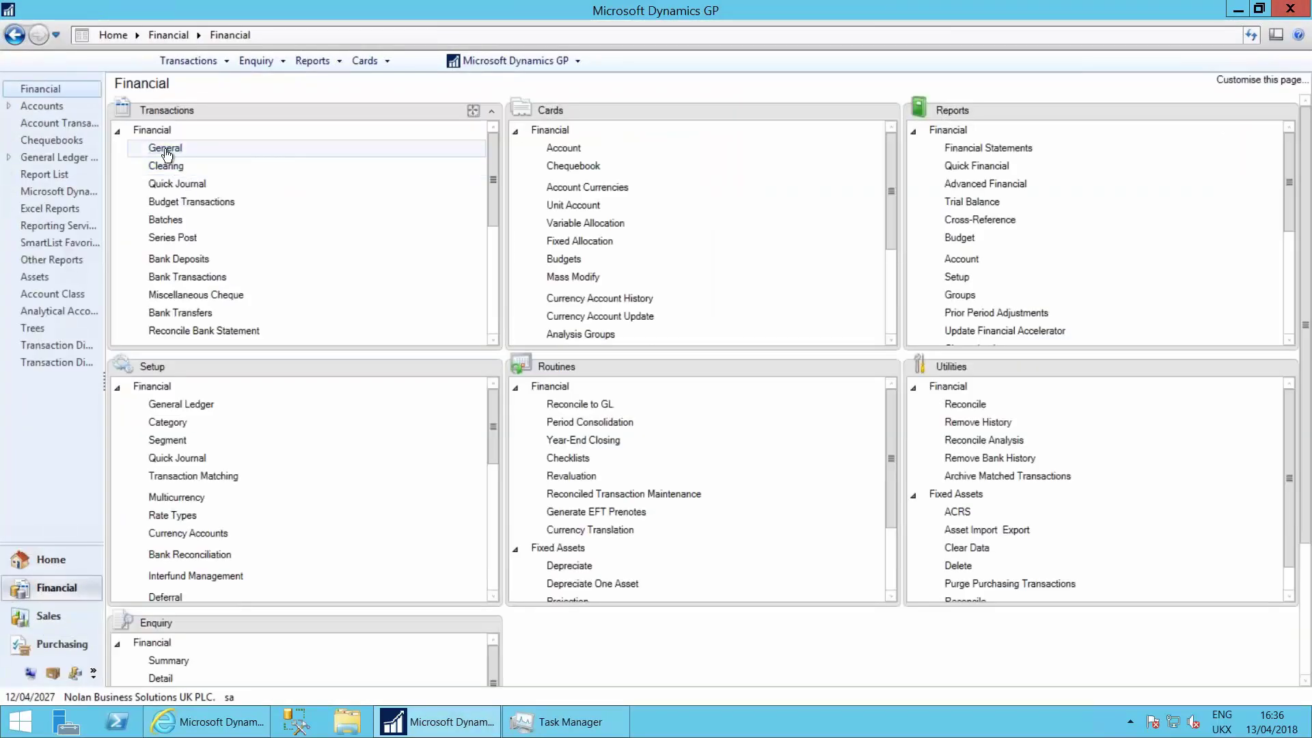
click(165, 148)
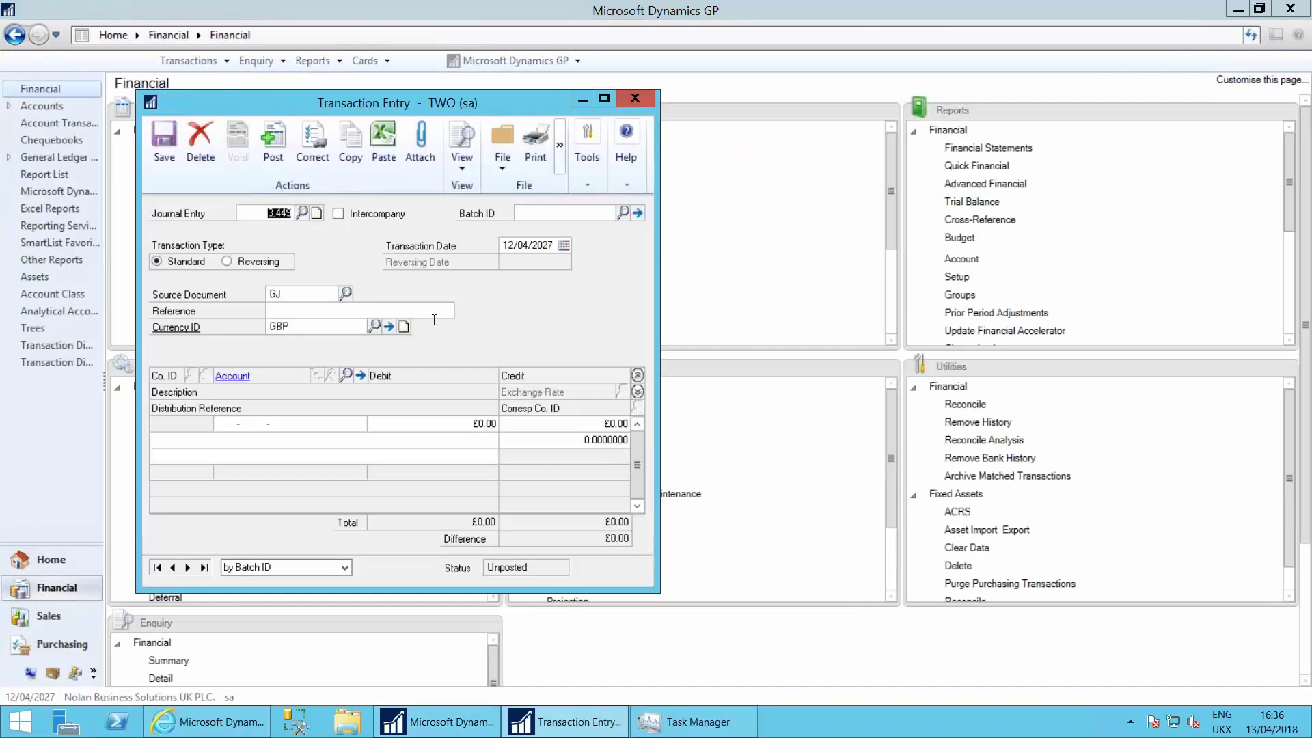
- Paste the six rent lines and confirm the £2,000.00 credit on the first line
click(385, 147)
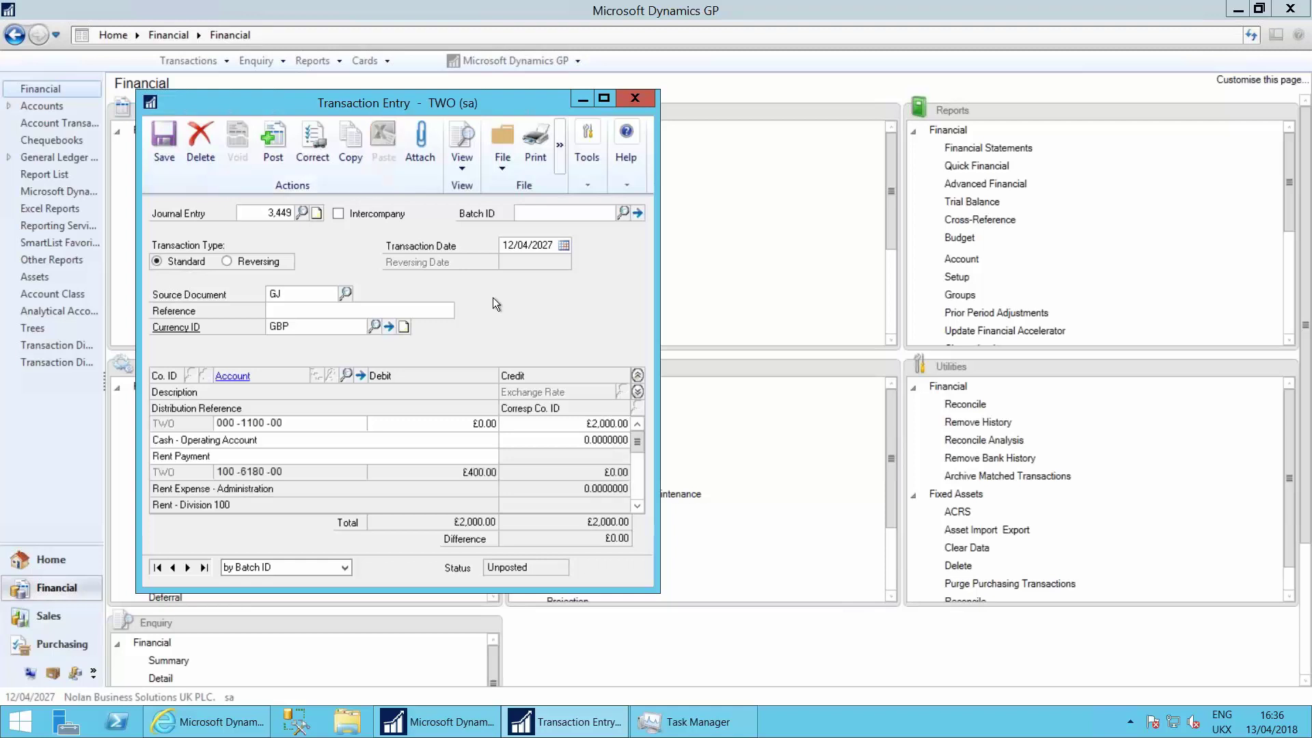
click(637, 375)
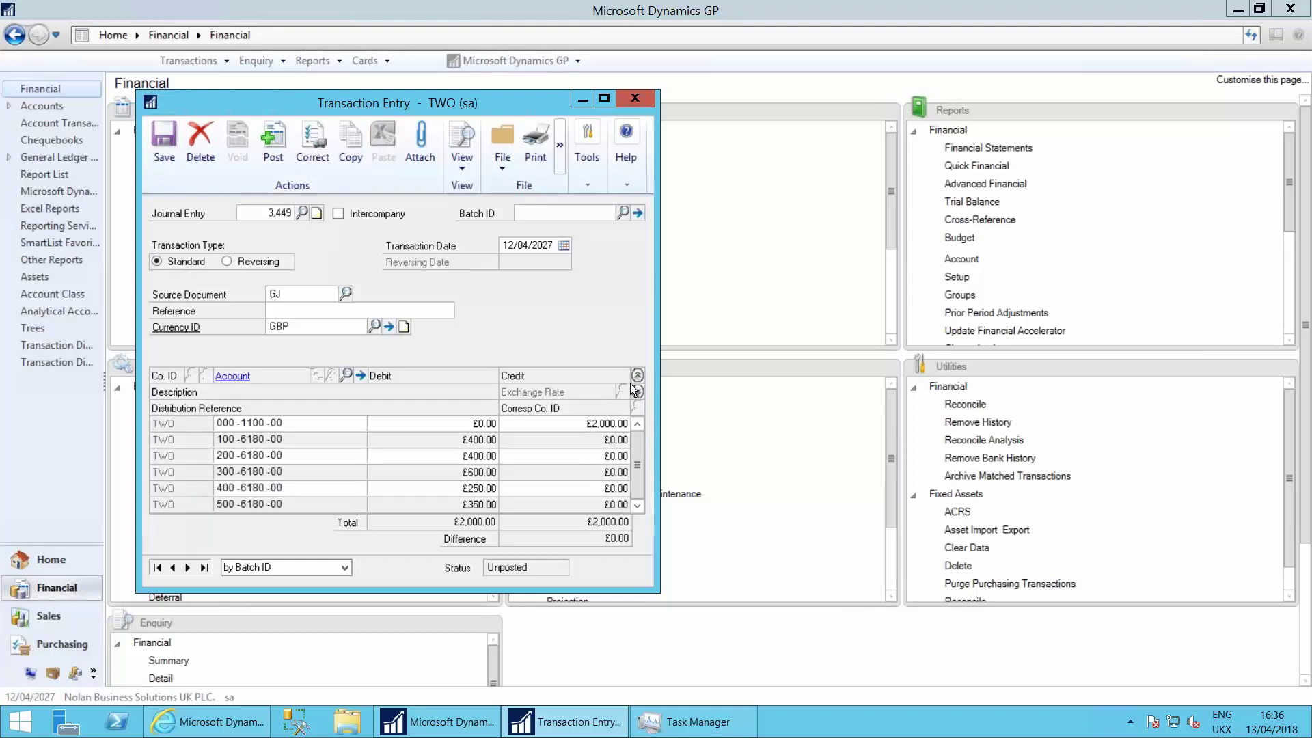
click(608, 424)
- Date the journal 13/04/2018 and give it the reference 'April rent Journal'
click(527, 245)
text(1304)
text(18)
key(Tab)
text(Ap)
text(il rent )
text(Journal)
key(Tab)
- Create and save the new batch CSJNL, save the journal, and close Transaction Entry
click(531, 213)
text(CSJN)
text(L)
key(Tab)
key(Return)
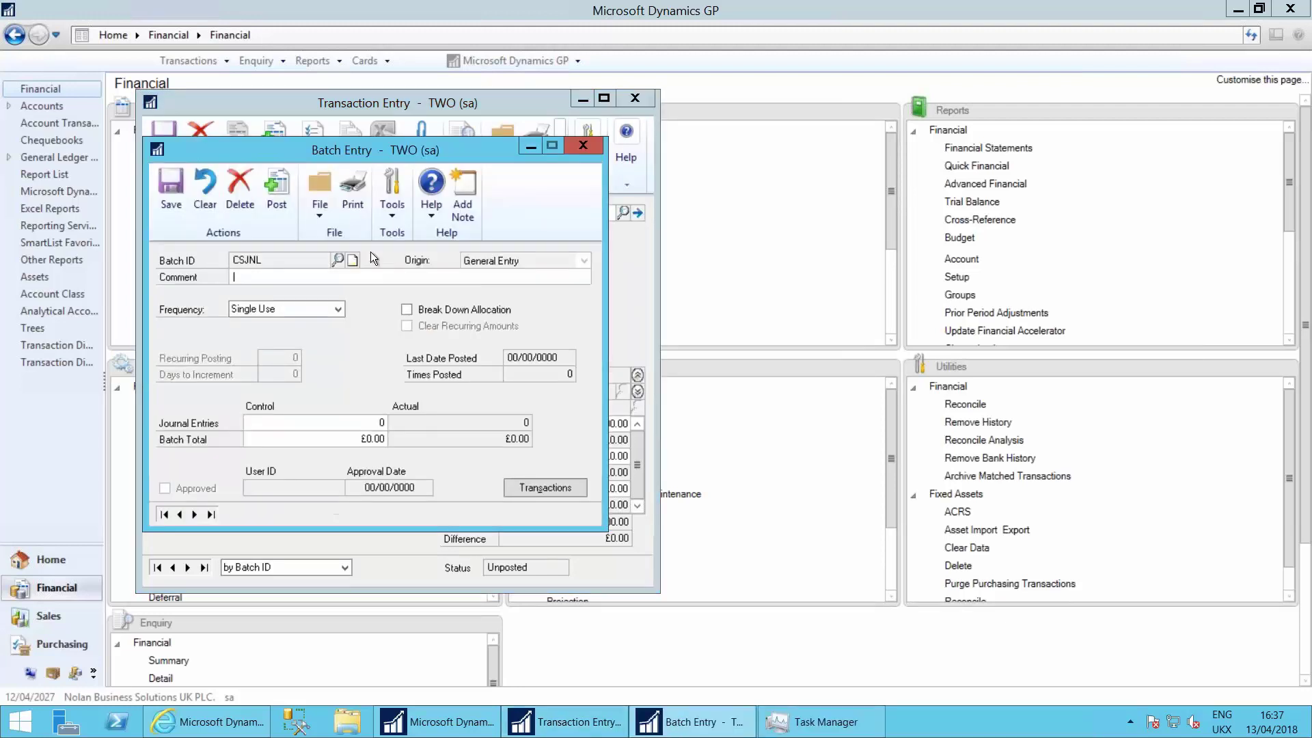
click(170, 184)
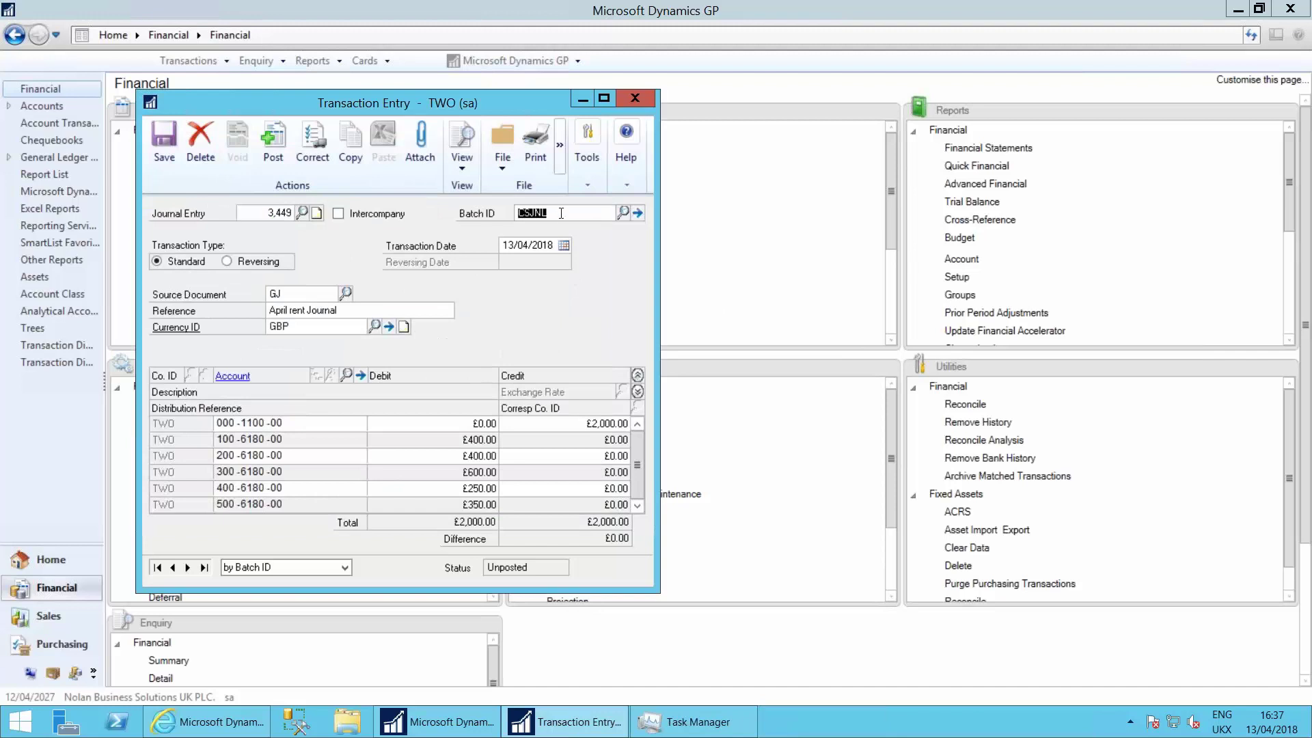
click(161, 132)
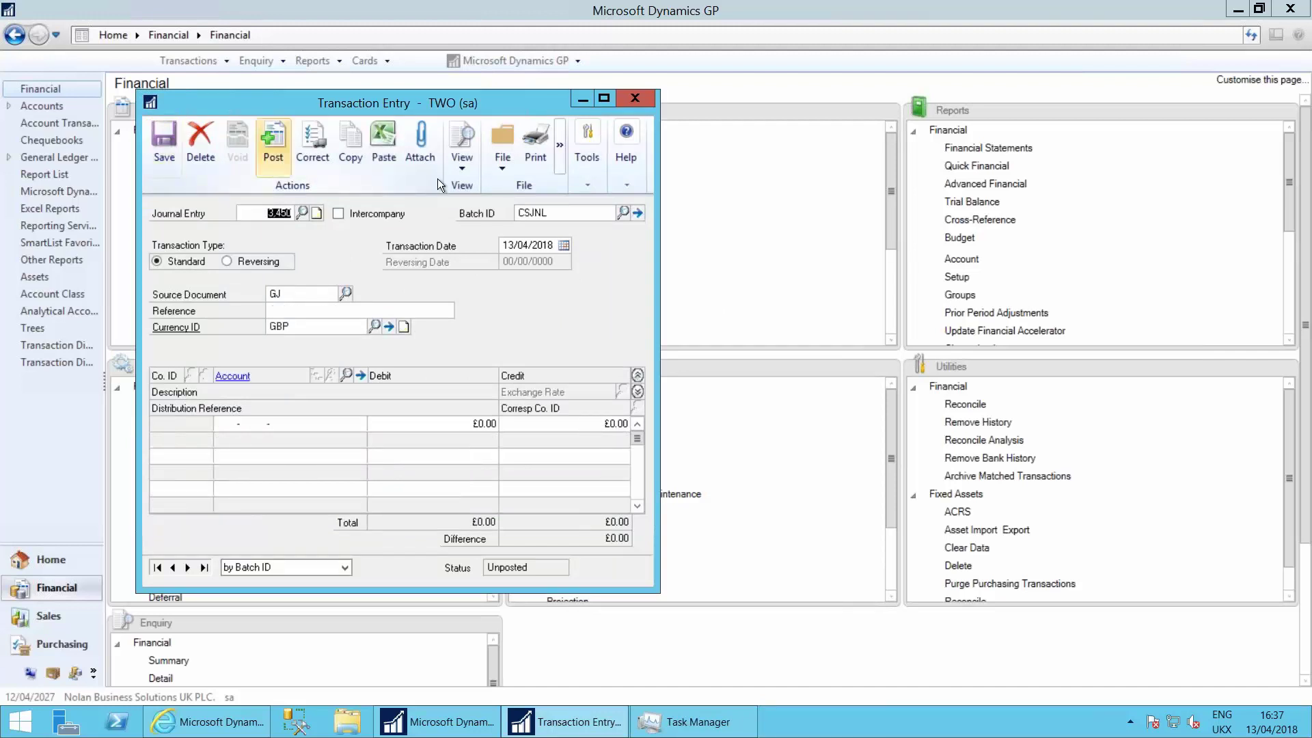
click(641, 100)
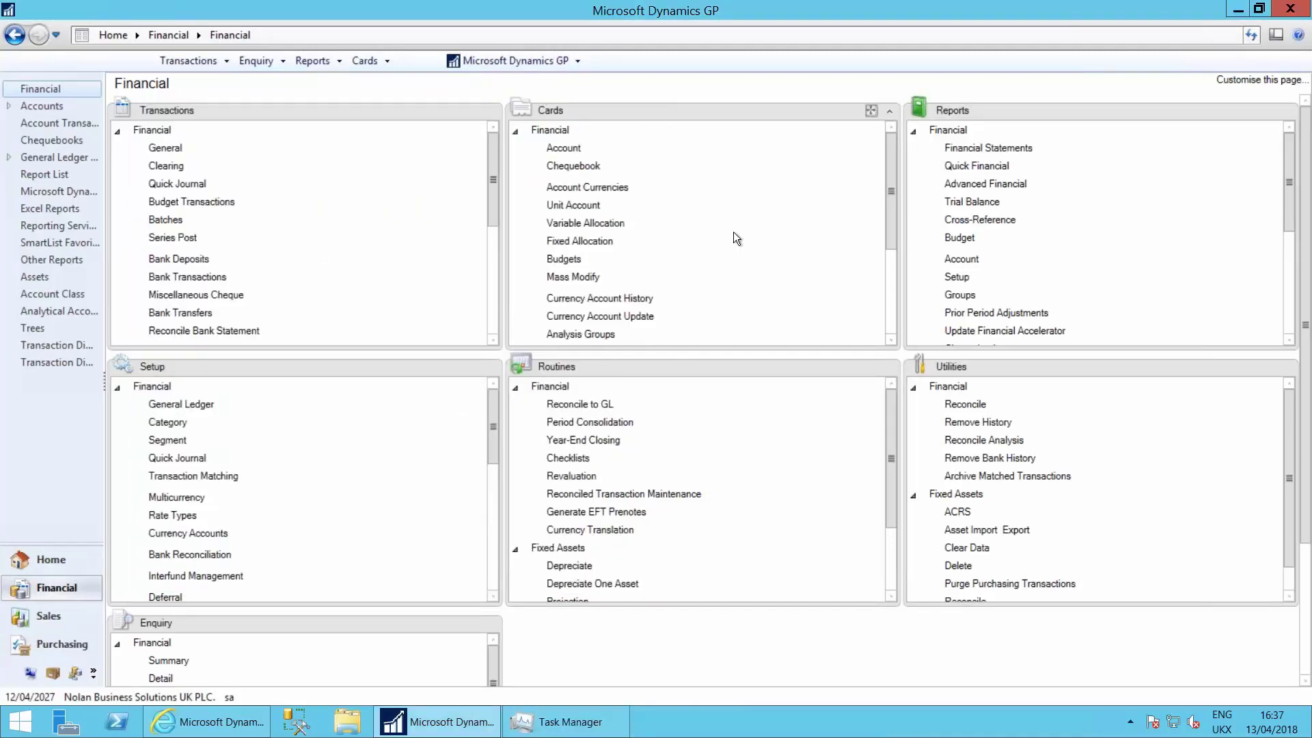